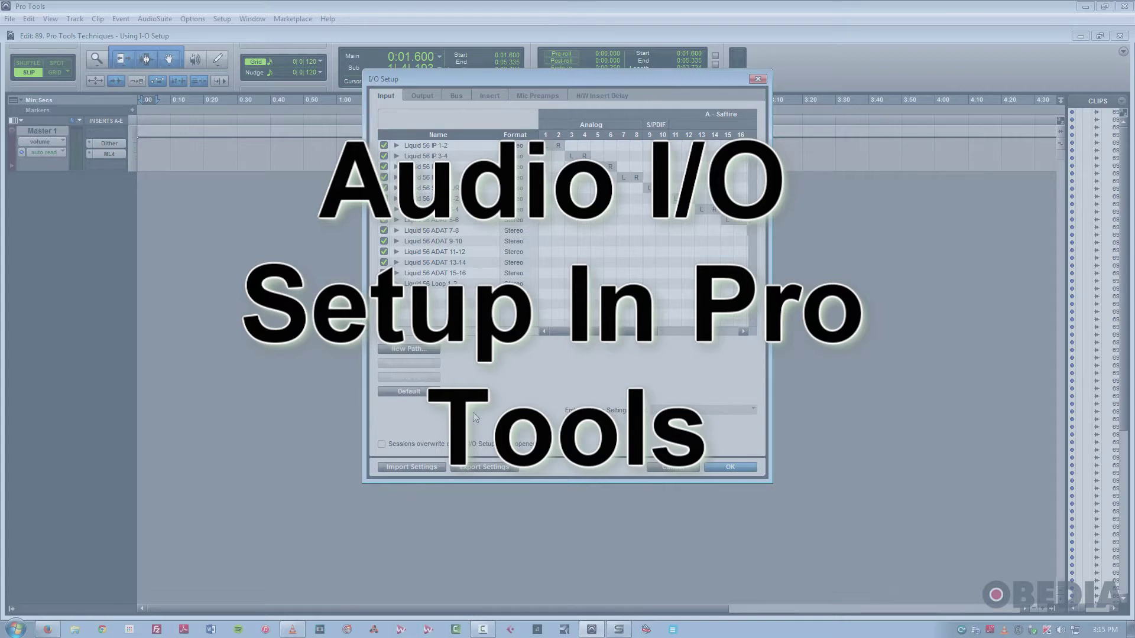
- Reposition the I/O Setup window, reopen it from the Setup menu, and compare Output and Input pages
drag(437, 79, 394, 161)
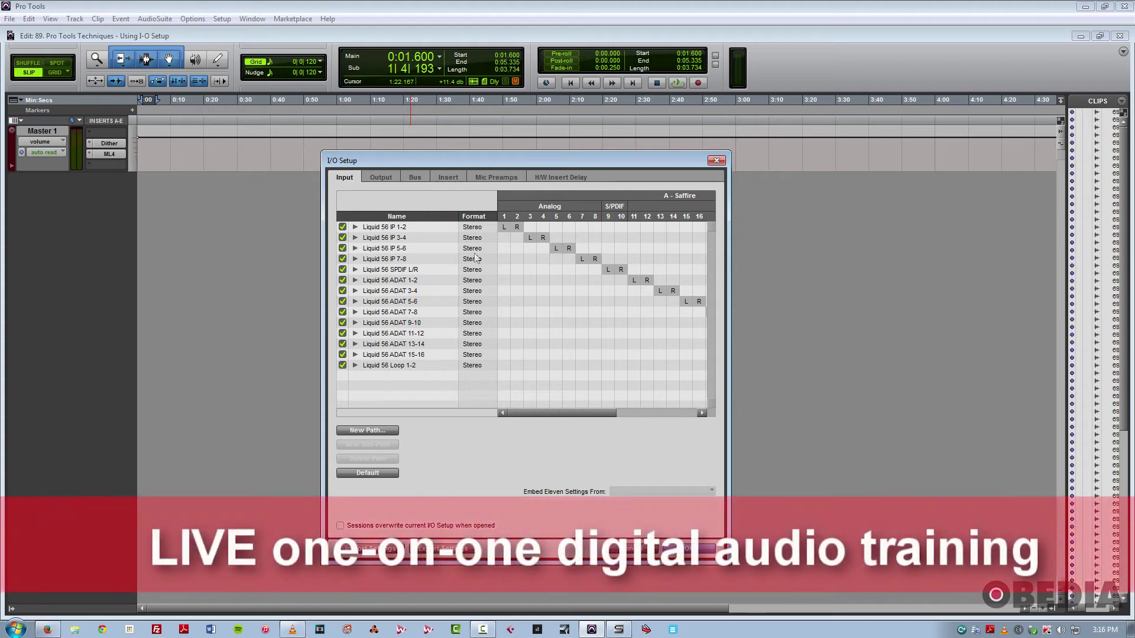
click(382, 179)
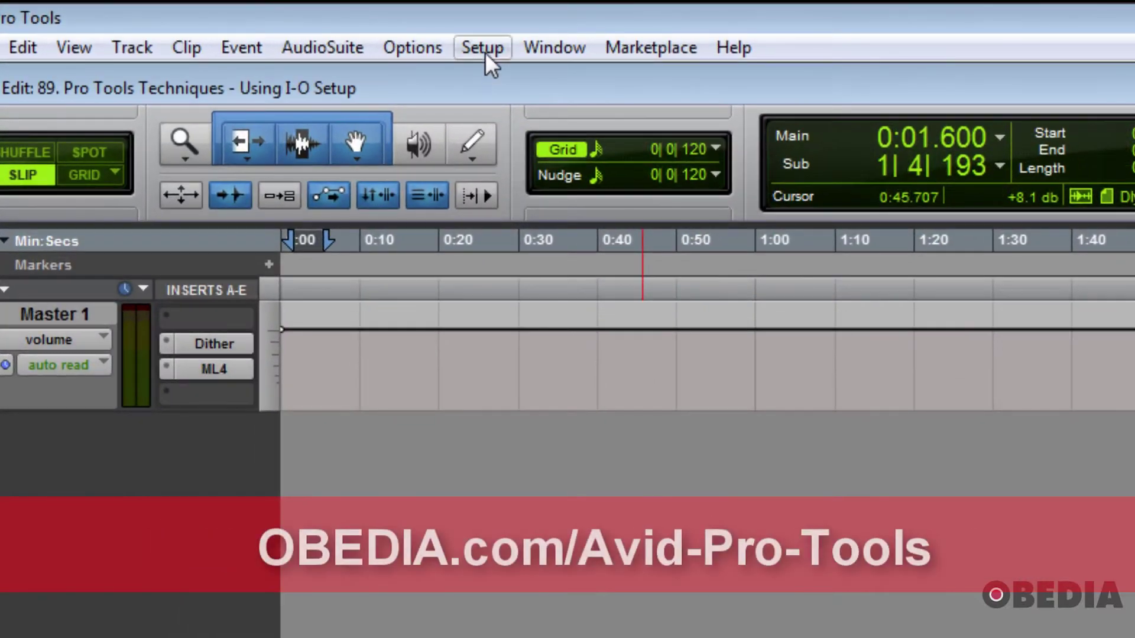
click(222, 19)
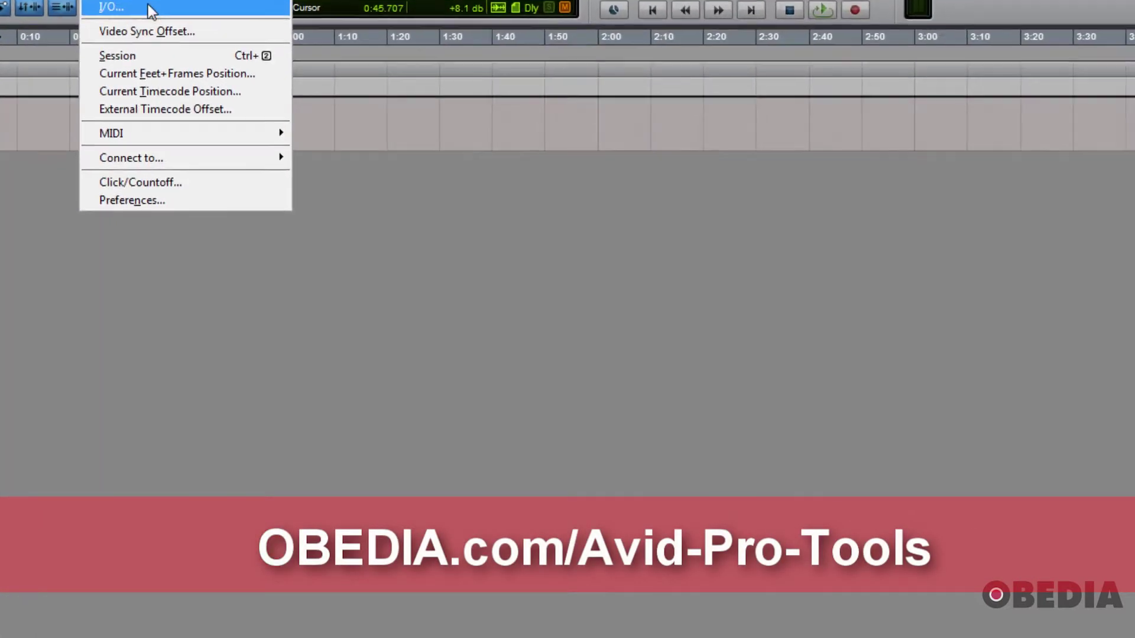
click(501, 195)
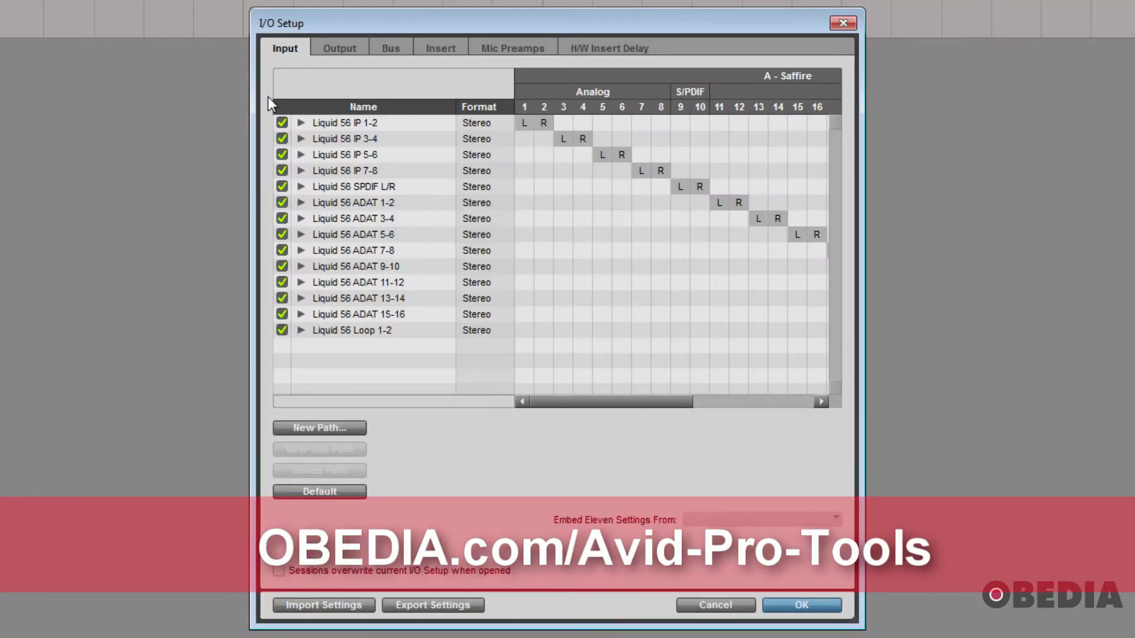
click(355, 51)
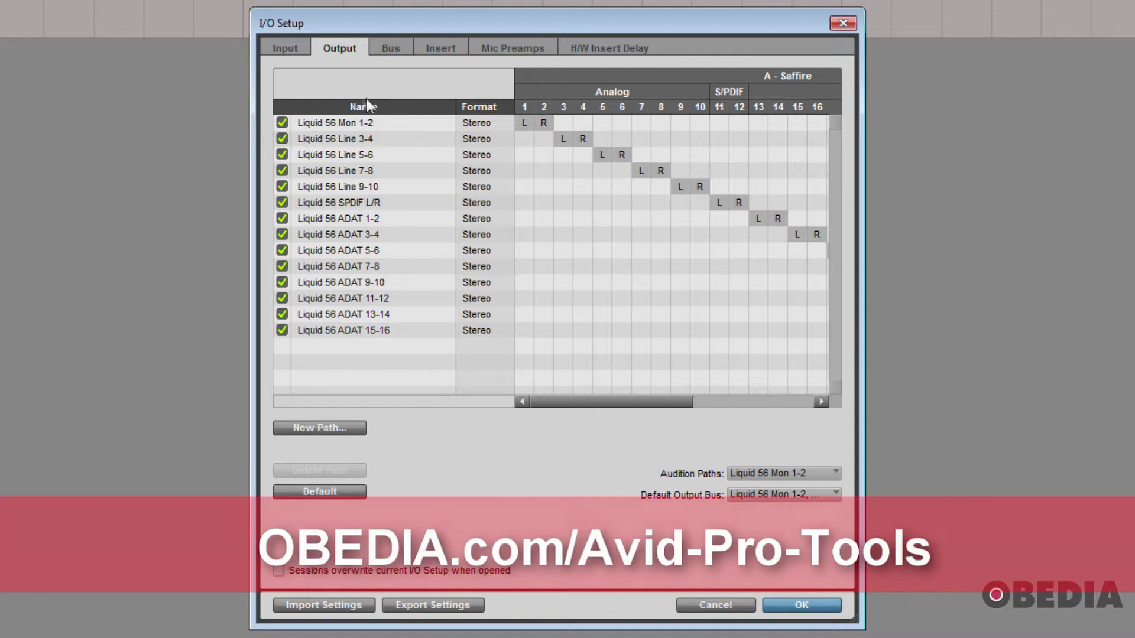
click(290, 48)
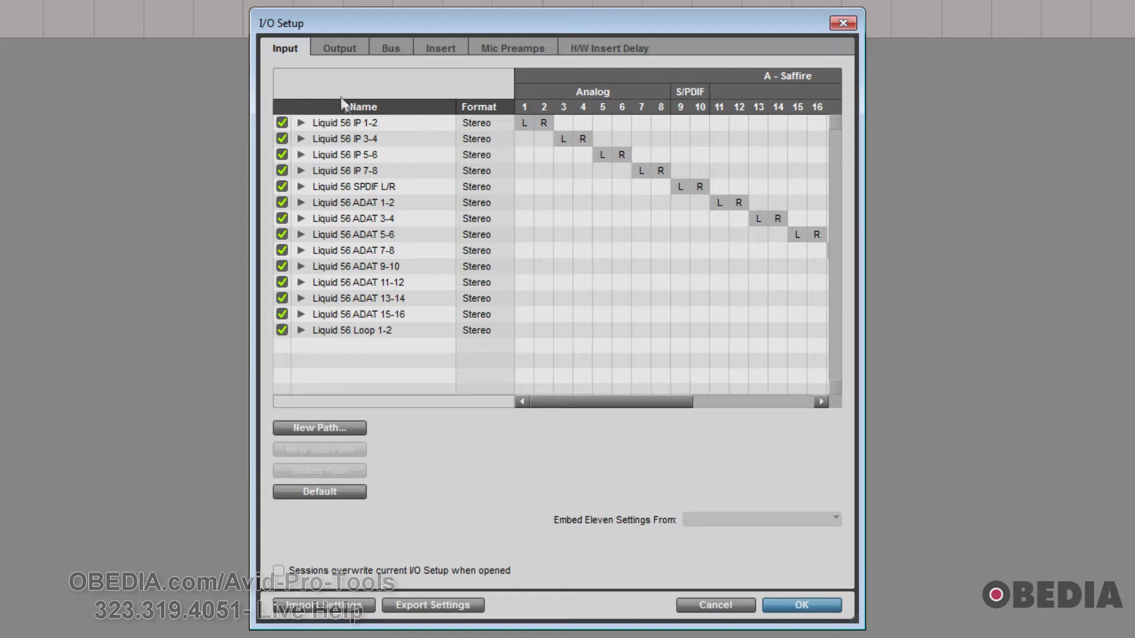
- Enlarge the I/O Setup window to show all 28 Saffire input channels and move it up-left
drag(544, 401, 573, 408)
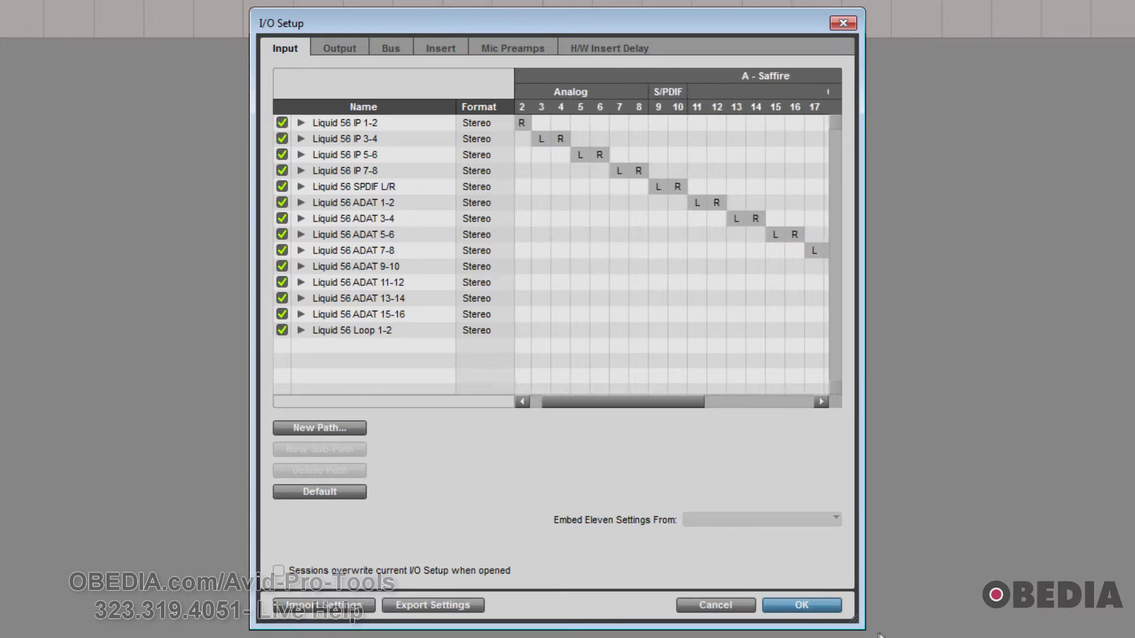
drag(858, 620, 958, 612)
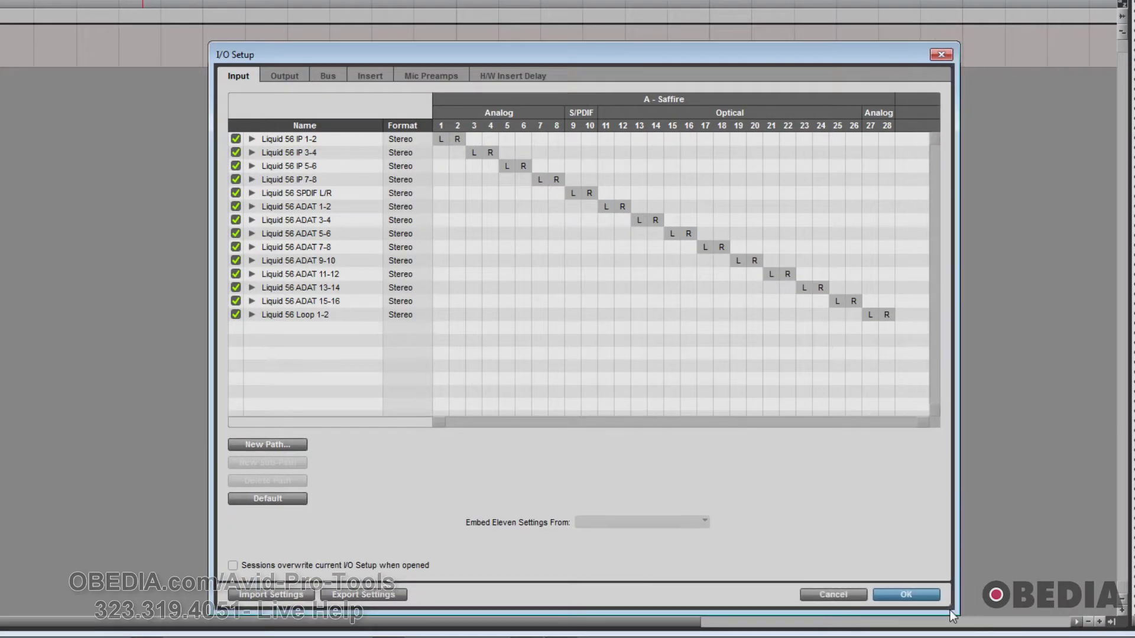
click(285, 74)
click(239, 77)
drag(268, 53, 183, 9)
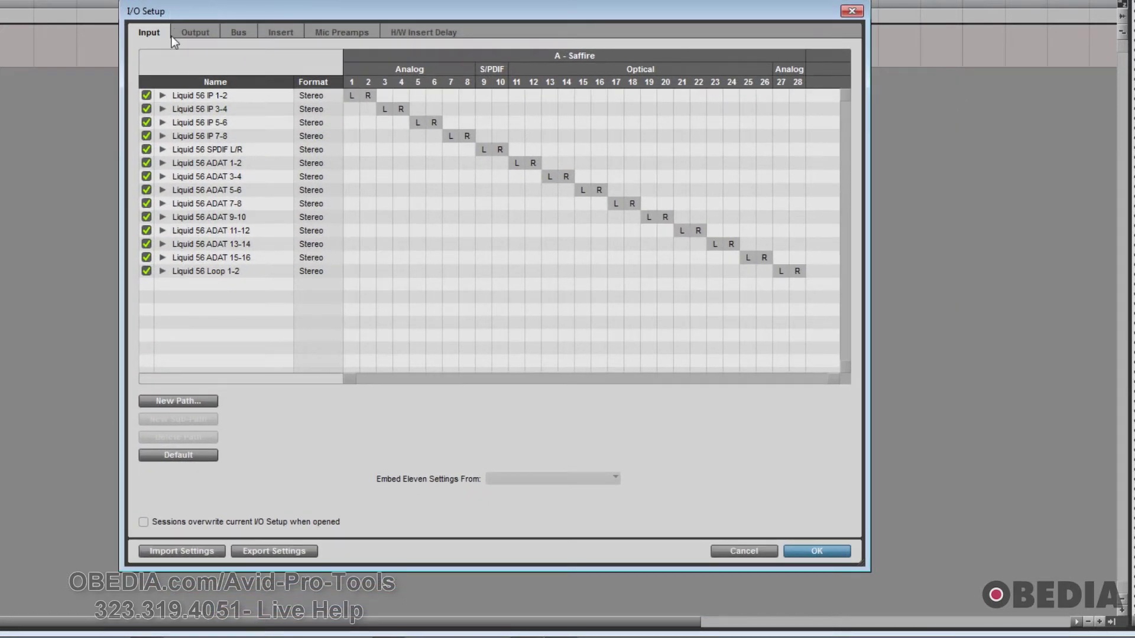
- Delete all 14 input paths and restore the default Liquid 56 stereo inputs, IP 1-2 to Loop 1-2
click(199, 95)
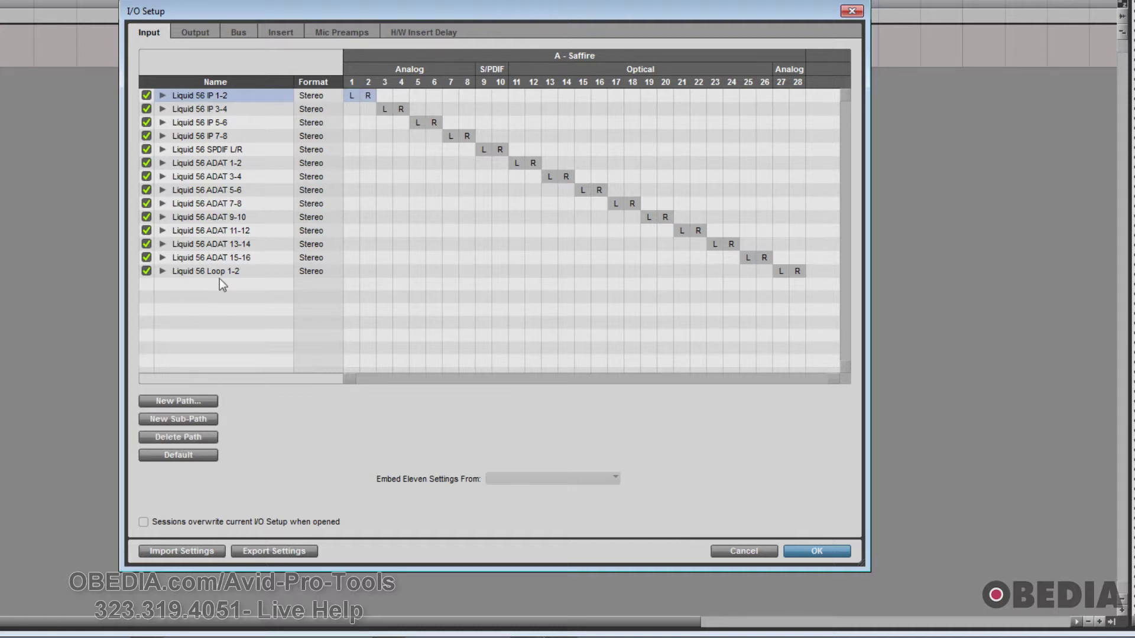
click(219, 270)
shift+click(202, 97)
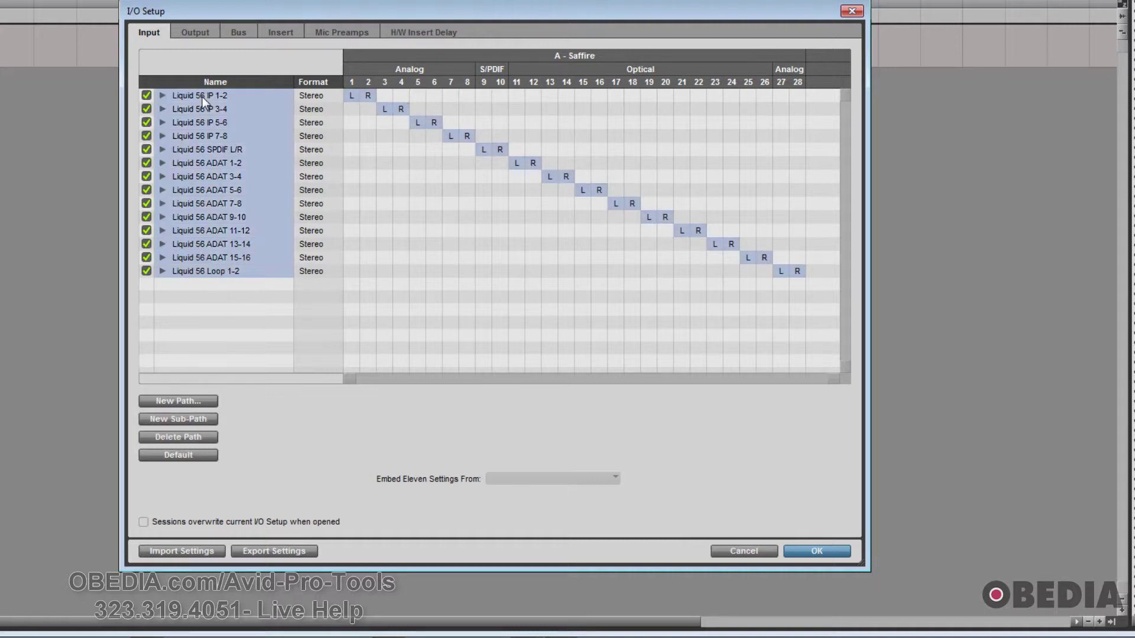
click(175, 435)
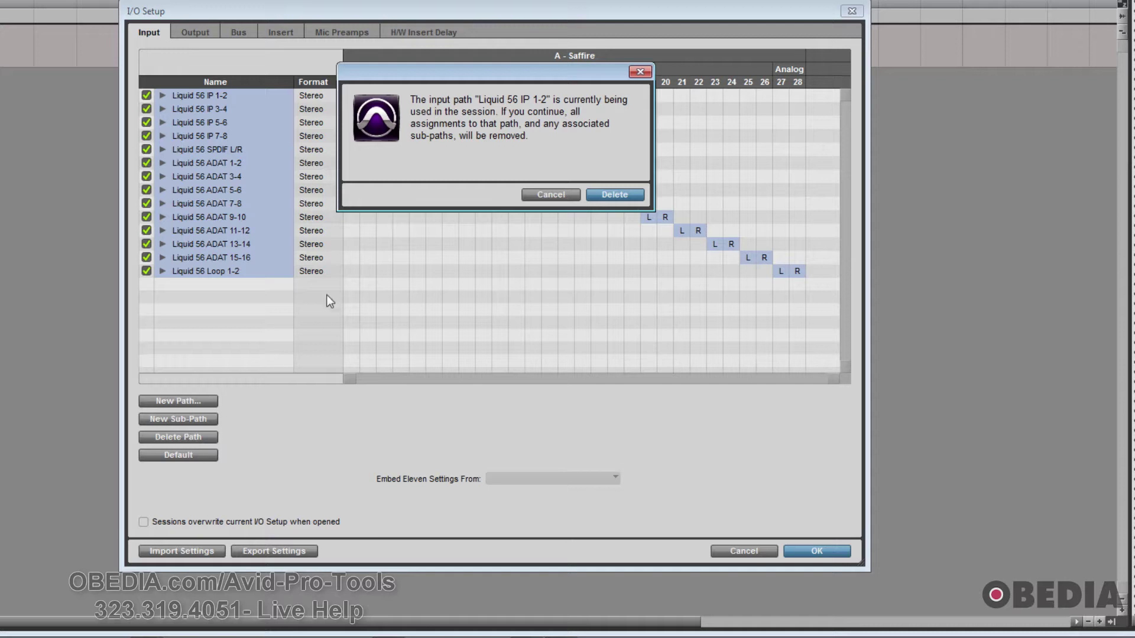
click(635, 193)
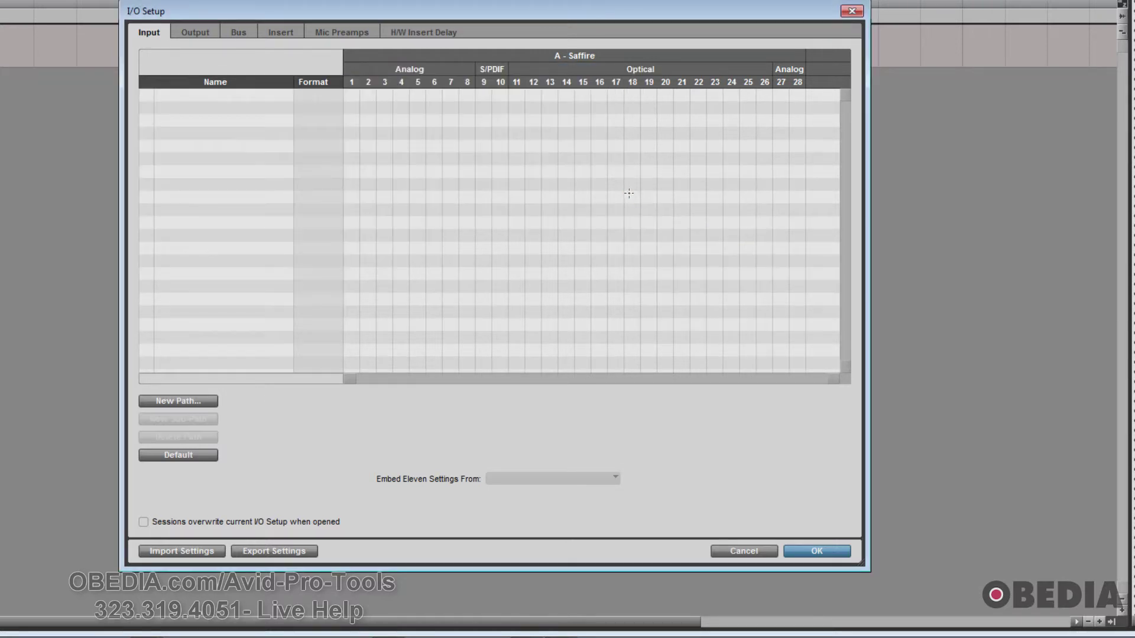
click(167, 456)
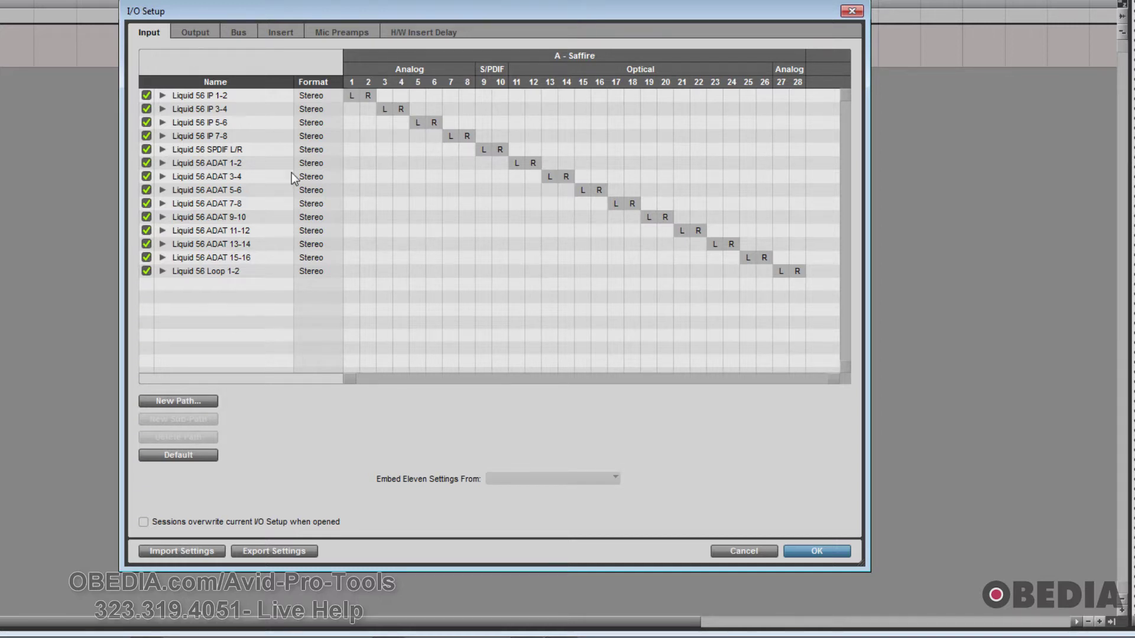
click(203, 552)
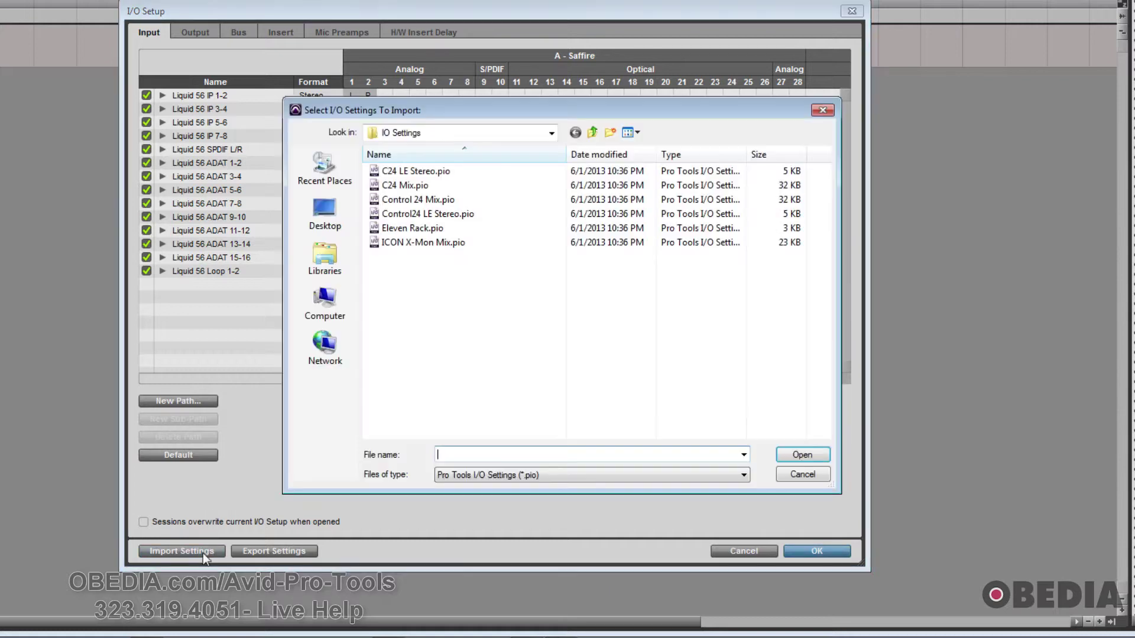
click(809, 479)
click(273, 551)
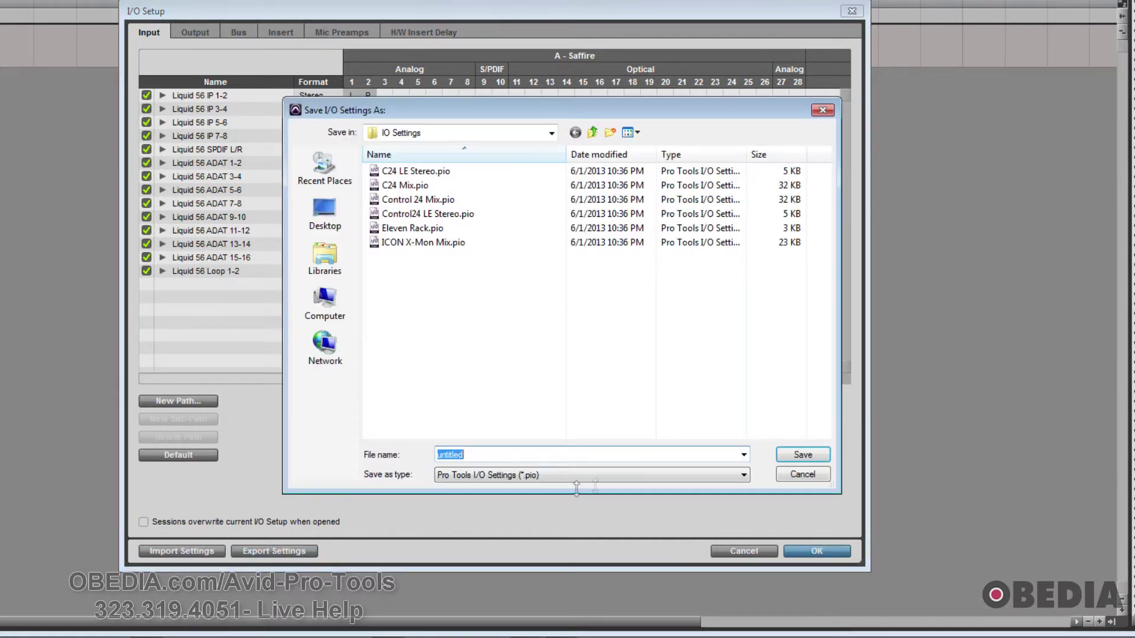
click(797, 476)
click(182, 551)
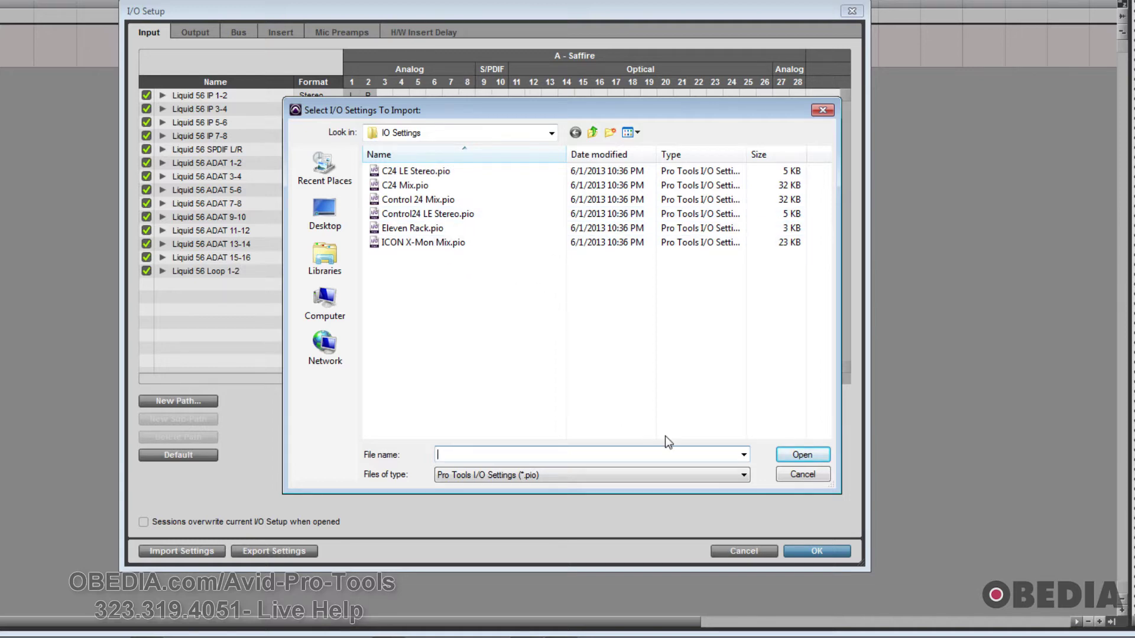
click(798, 475)
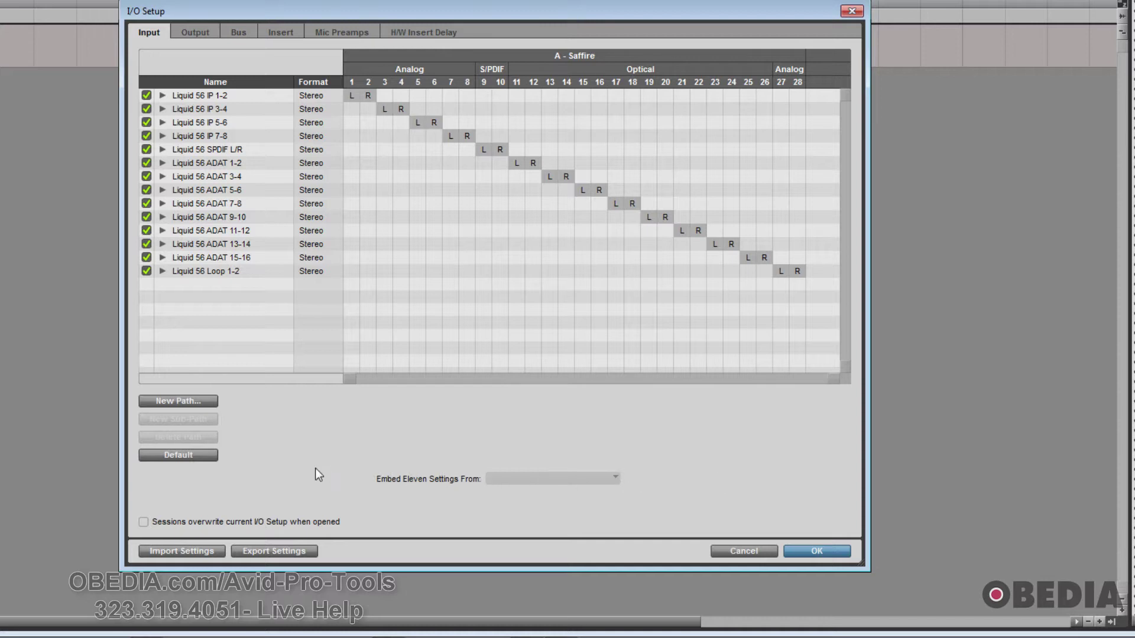
- Replace all 14 output paths with the default Liquid 56 outputs, then view the Bus page
click(195, 29)
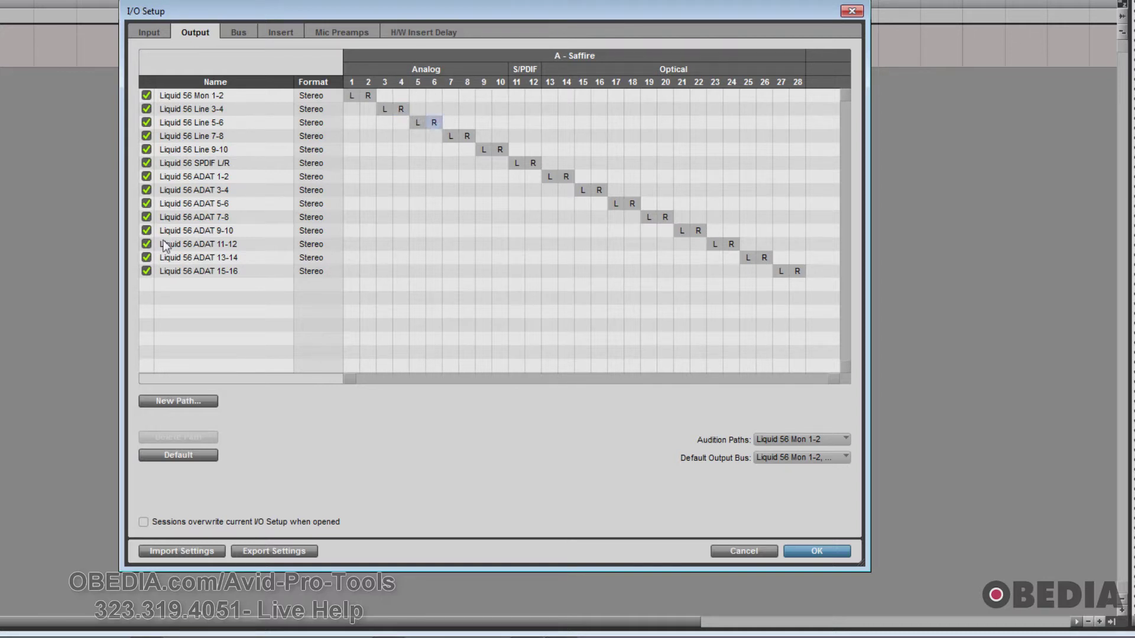
click(186, 271)
shift+click(185, 94)
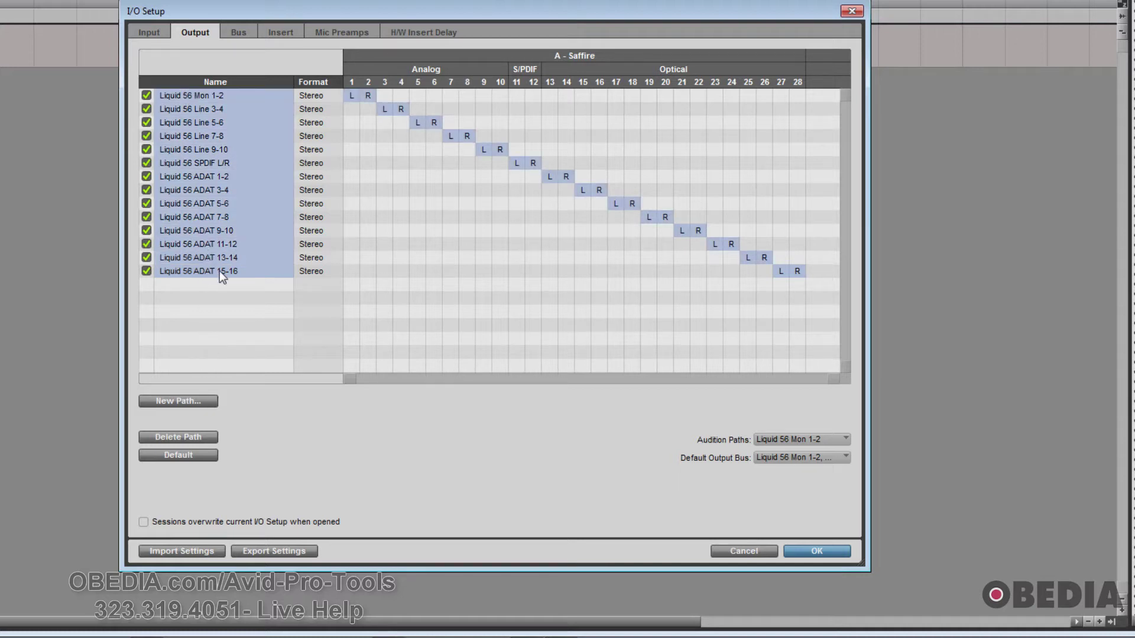
click(158, 438)
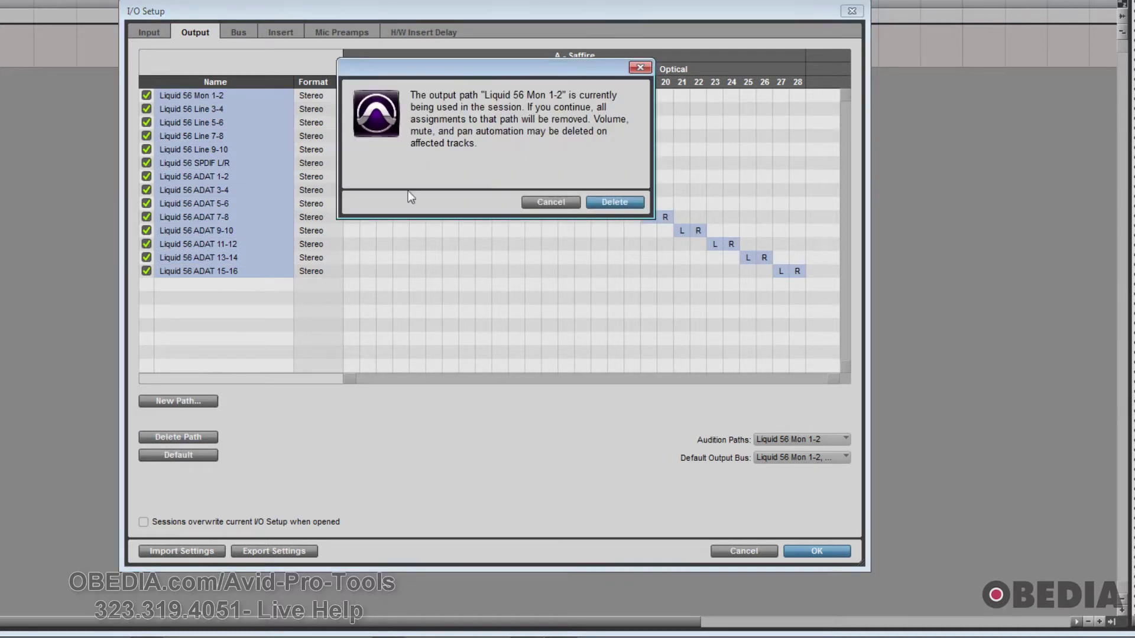
click(593, 203)
click(178, 456)
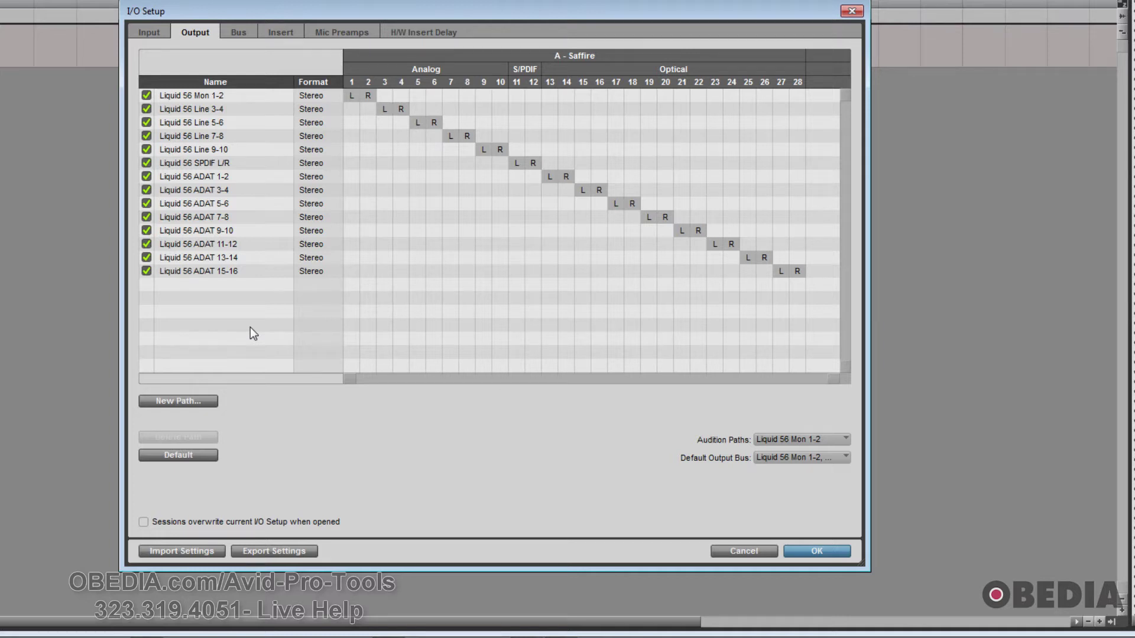
click(239, 34)
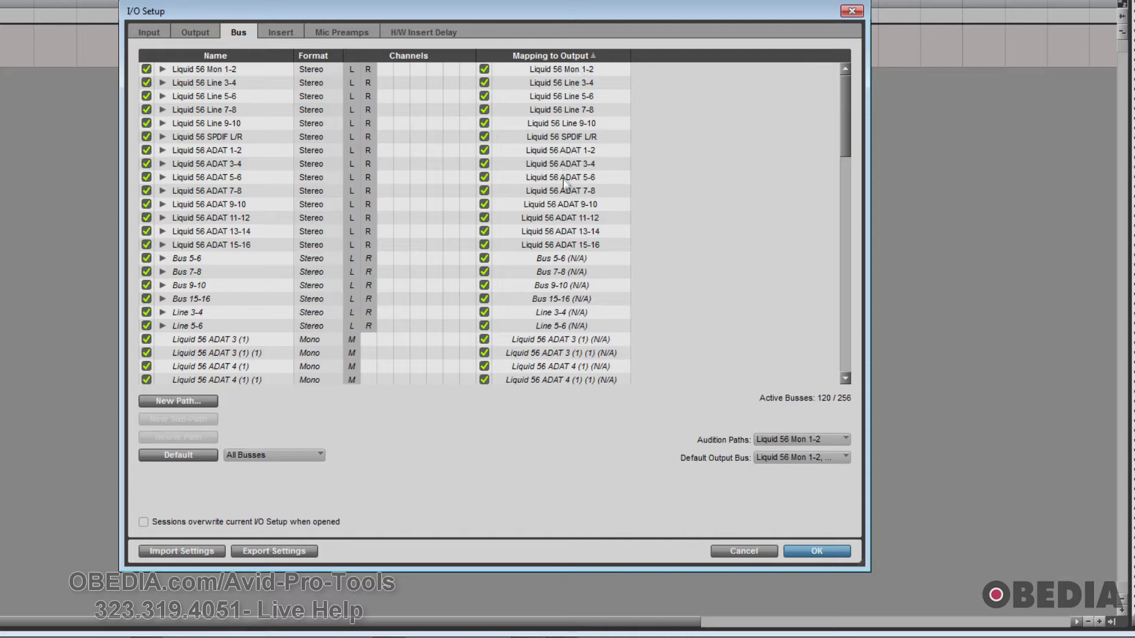
- Check the ADAT 15-16 bus's output mapping choices, then view the Insert 1-2 to 27-28 paths
click(565, 244)
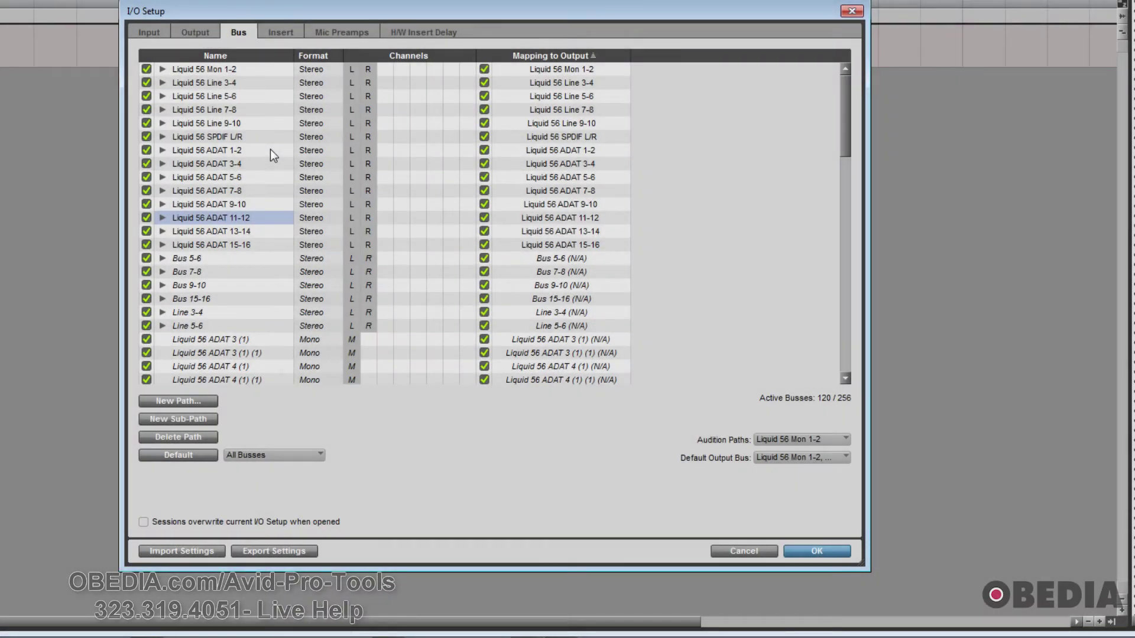
click(275, 34)
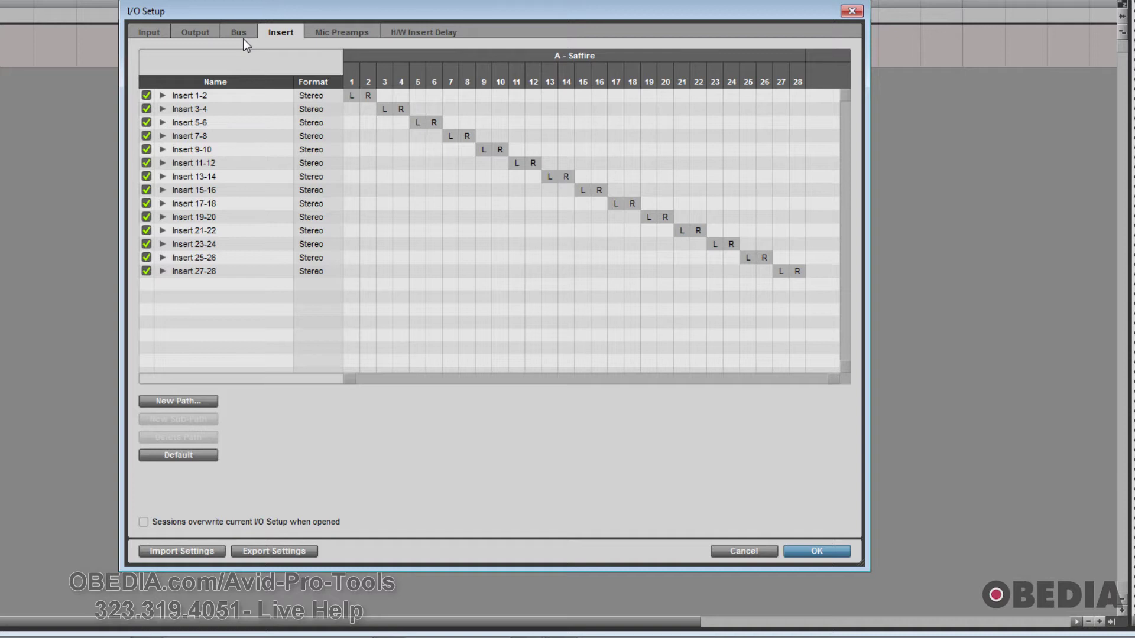
- Inspect Insert 1-2, select Insert 13-14 and 21-22, then view the empty Mic Preamps page
click(161, 95)
click(161, 95)
click(182, 179)
click(193, 231)
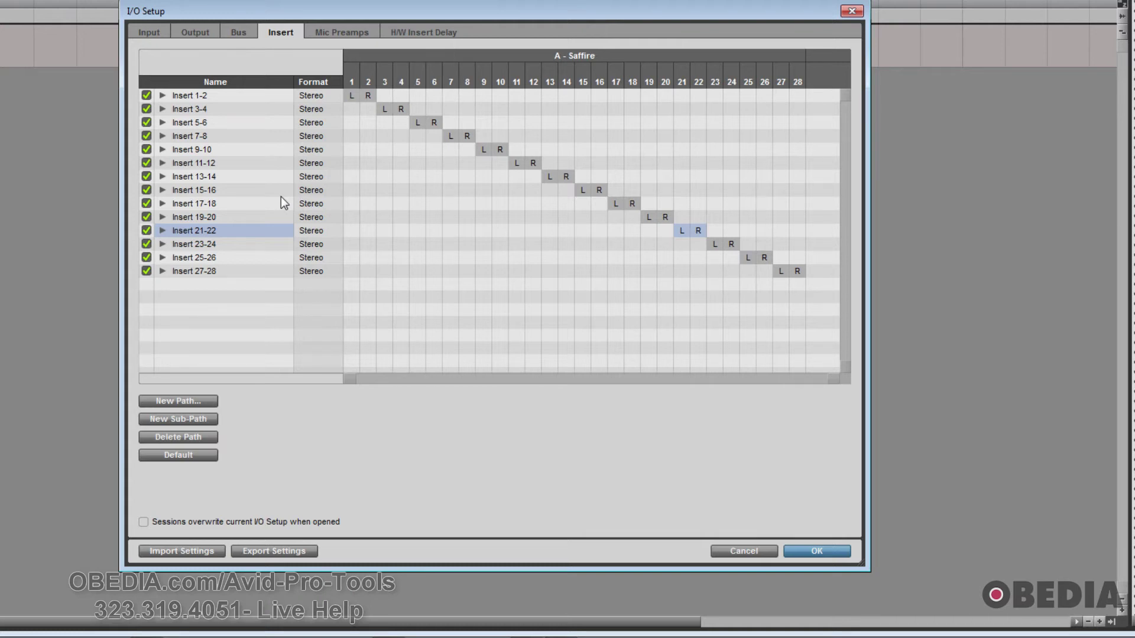
click(319, 34)
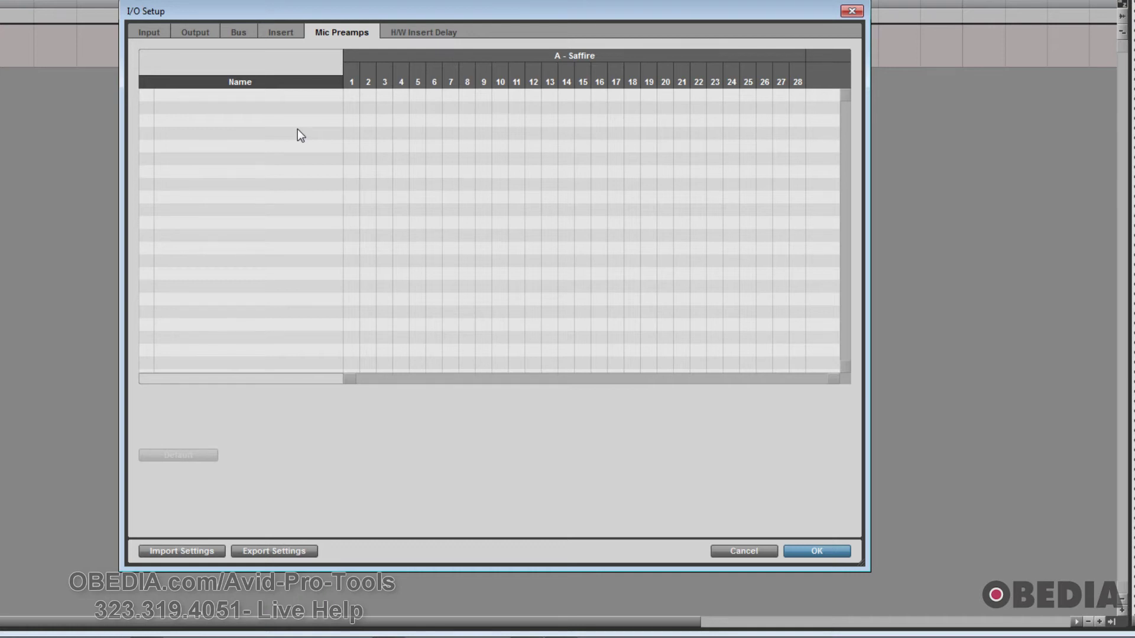
- Review the H/W Insert Delay table, checking channels 12 and 6 at 0.00 ms
click(415, 30)
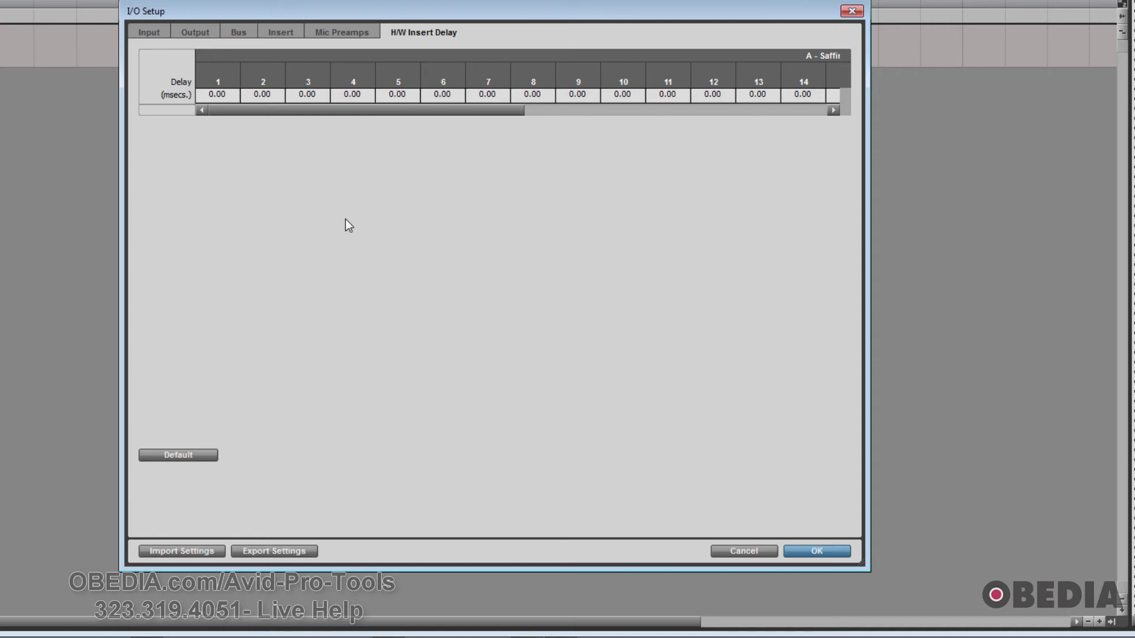
drag(335, 109, 464, 110)
click(438, 96)
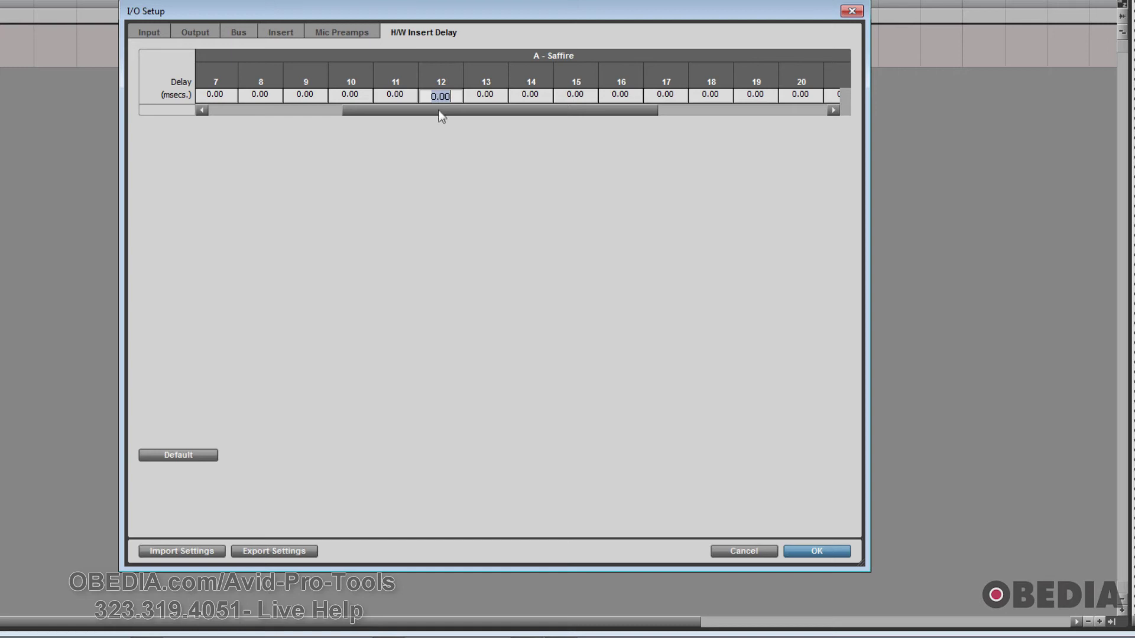
drag(424, 113, 339, 115)
click(333, 96)
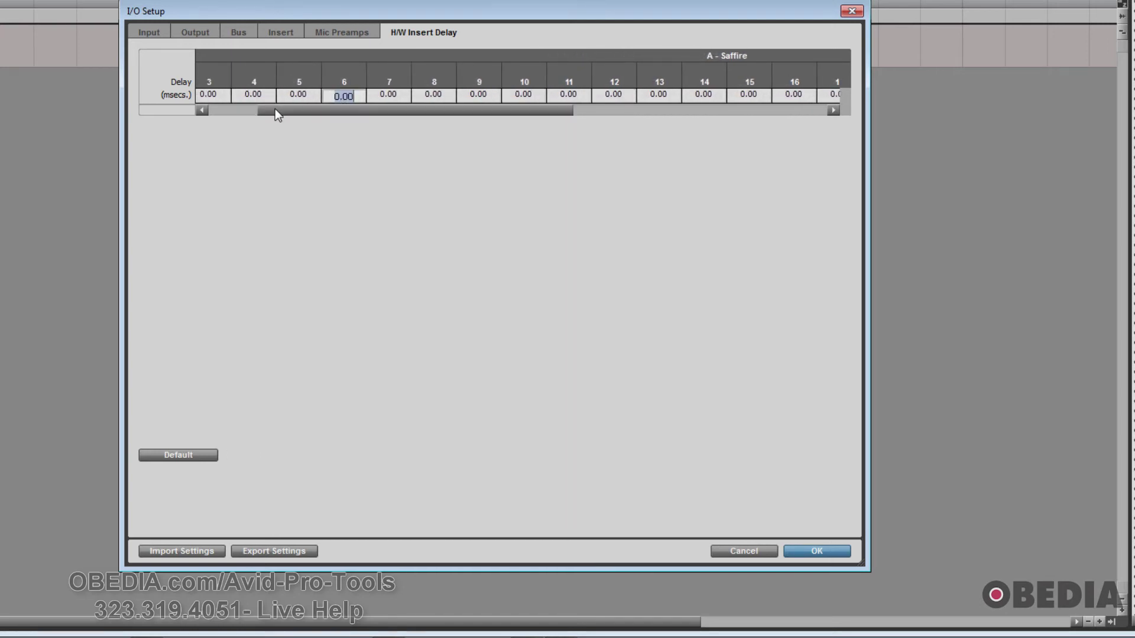